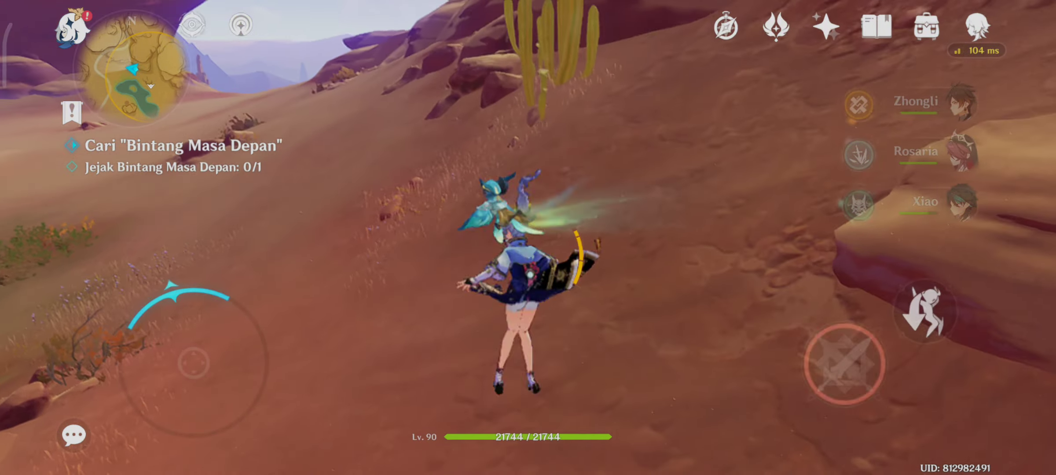
{"action": "left_click", "coordinate": [843, 363]}
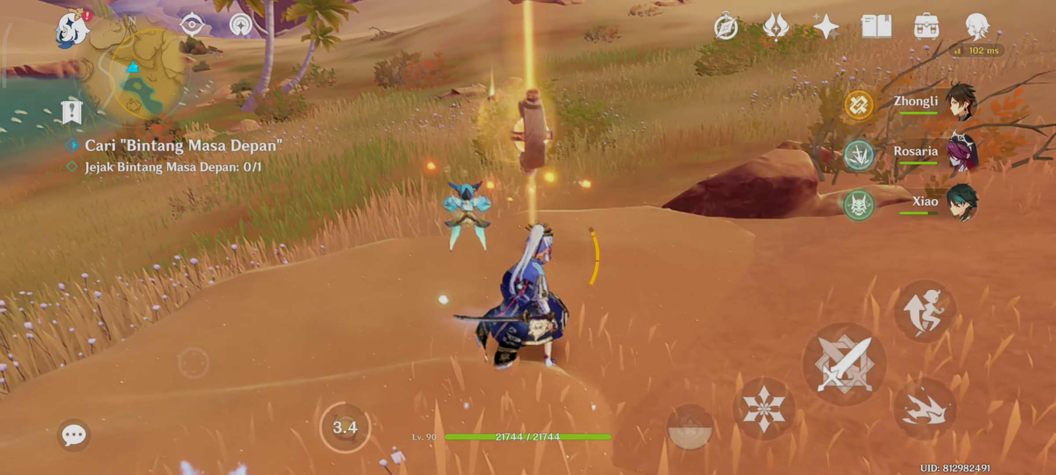
{"action": "left_click_drag", "start_coordinate": [194, 362], "coordinate": [199, 322]}
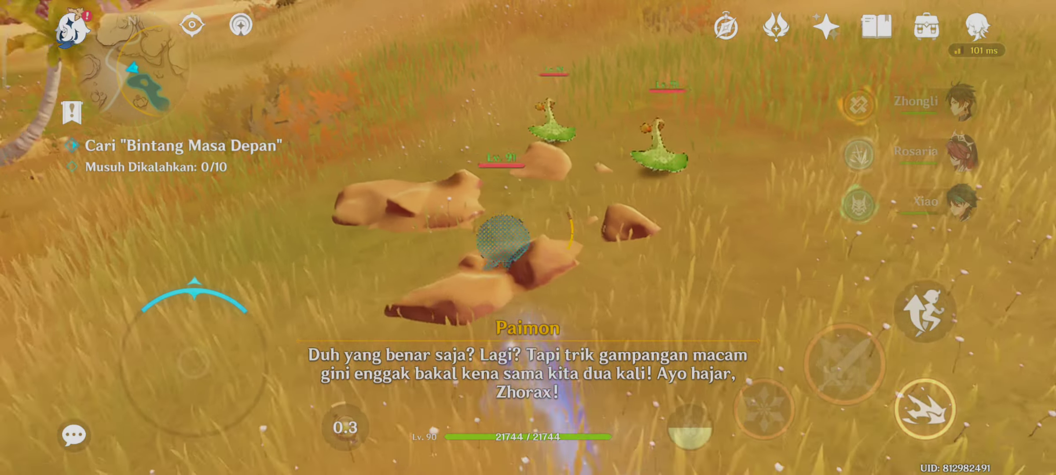
{"action": "left_click_drag", "start_coordinate": [247, 358], "coordinate": [198, 413]}
{"action": "left_click", "coordinate": [764, 409]}
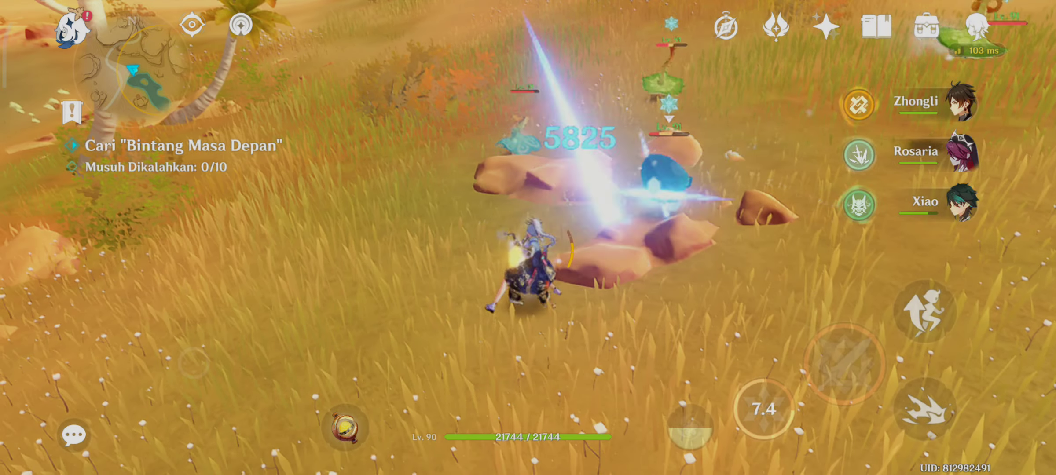
{"action": "left_click_drag", "start_coordinate": [194, 361], "coordinate": [235, 296]}
{"action": "left_click", "coordinate": [844, 364]}
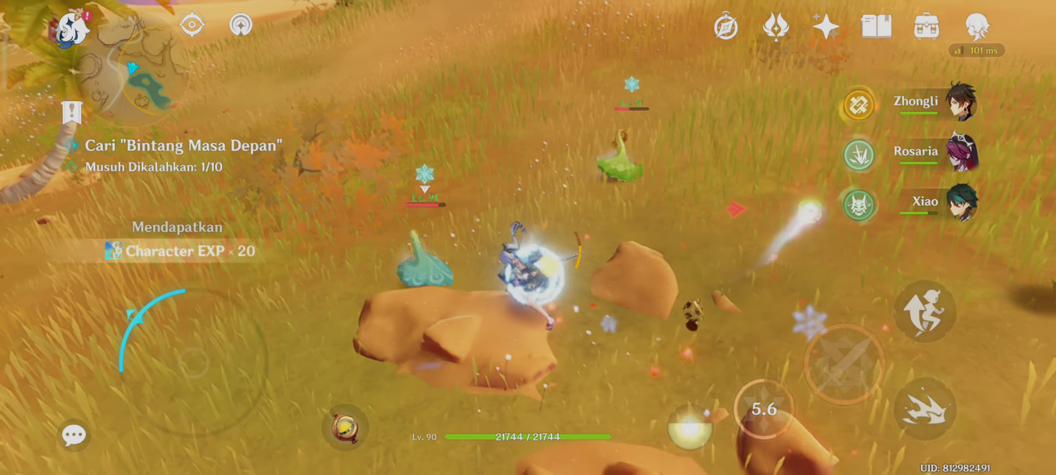
{"action": "left_click_drag", "start_coordinate": [194, 361], "coordinate": [141, 346]}
{"action": "left_click", "coordinate": [844, 363]}
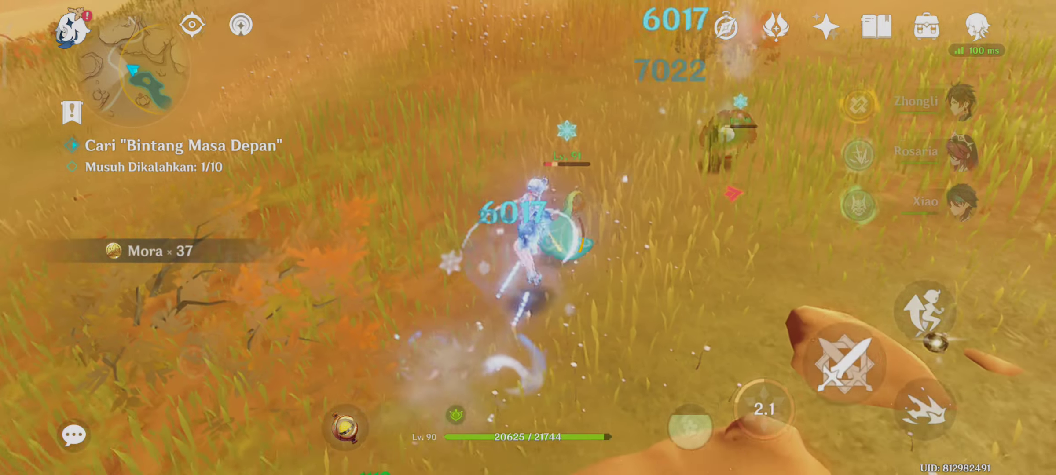
{"action": "left_click", "coordinate": [844, 363]}
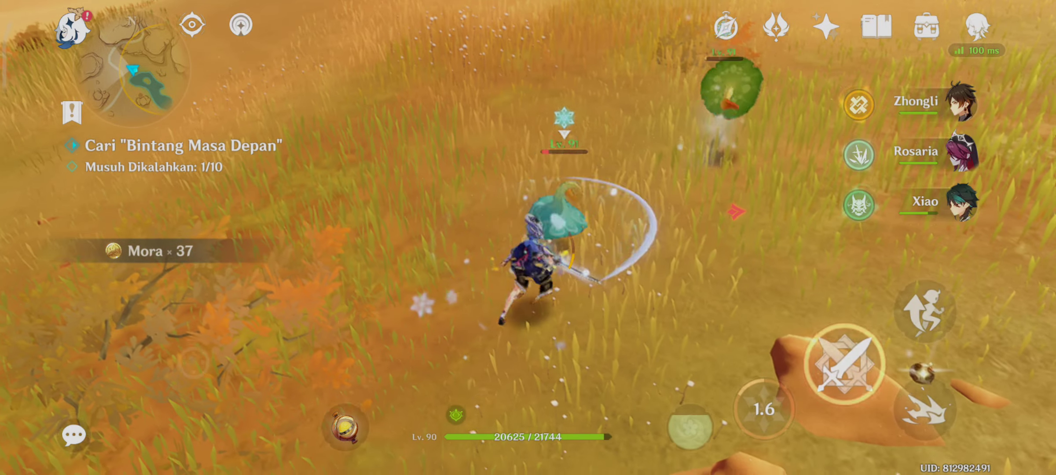
{"action": "left_click", "coordinate": [843, 363]}
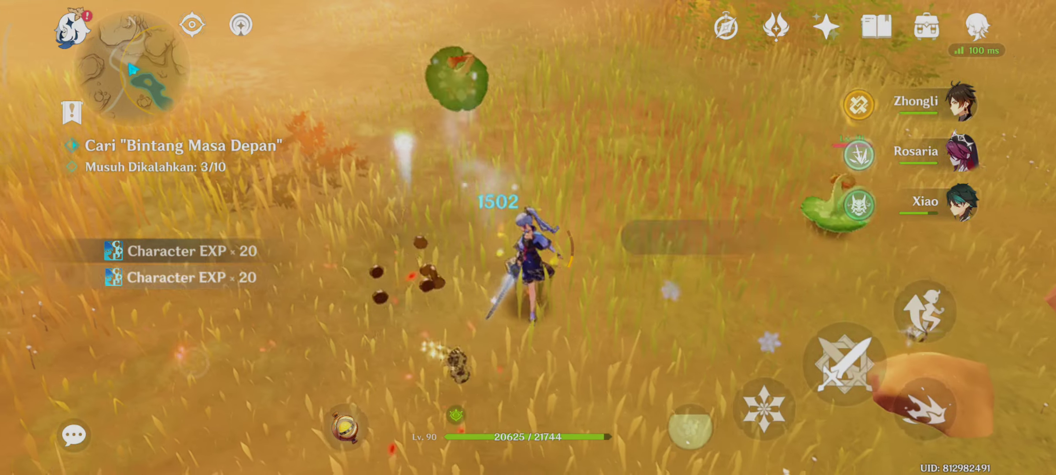
{"action": "left_click", "coordinate": [925, 409]}
{"action": "left_click", "coordinate": [763, 408]}
{"action": "left_click", "coordinate": [924, 409]}
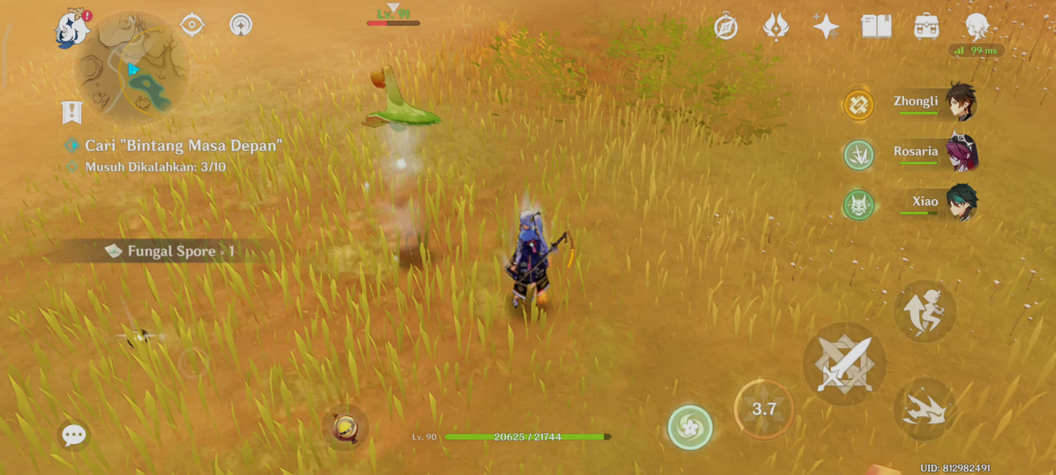
{"action": "left_click", "coordinate": [690, 427]}
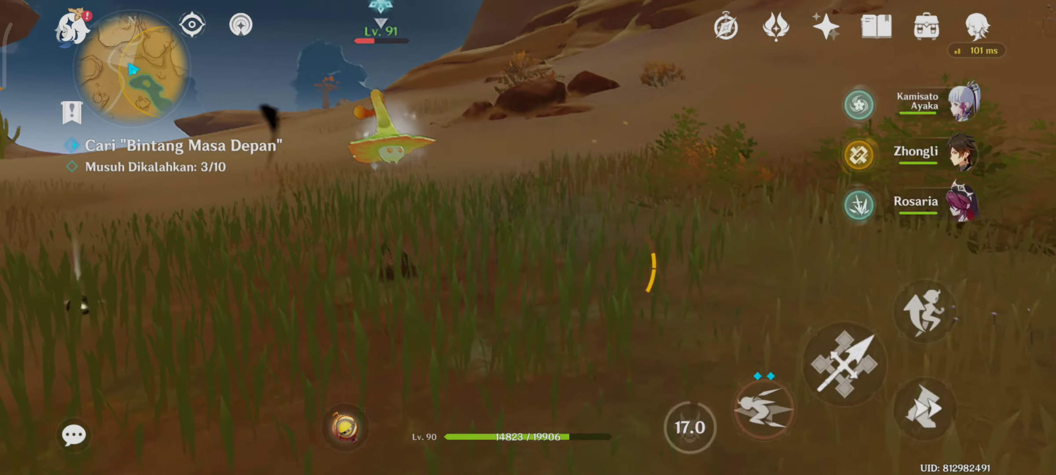
{"action": "left_click", "coordinate": [763, 408]}
{"action": "left_click_drag", "start_coordinate": [194, 412], "coordinate": [186, 306]}
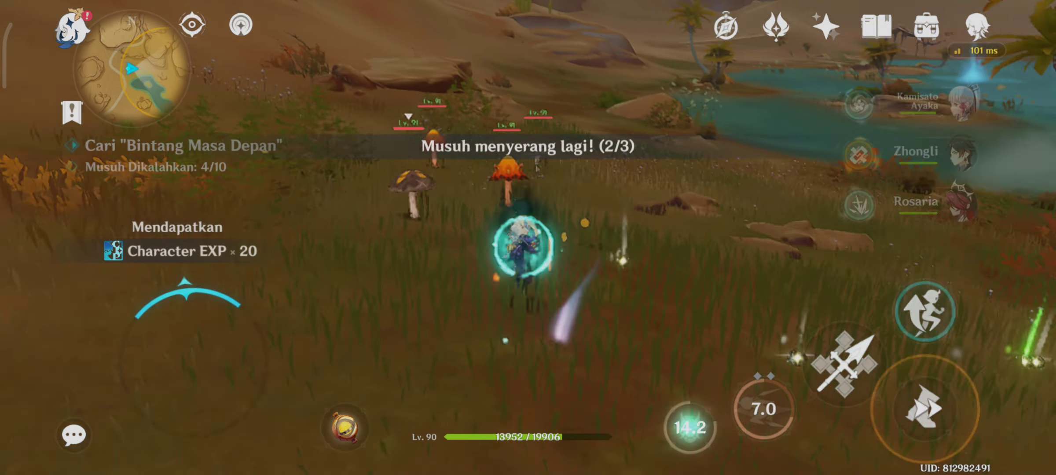
{"action": "left_click", "coordinate": [924, 311]}
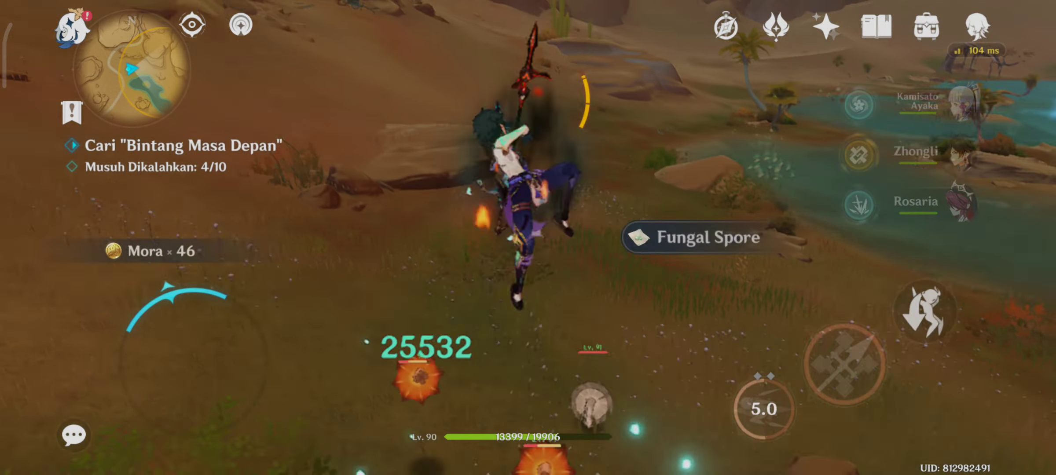
{"action": "left_click", "coordinate": [924, 312]}
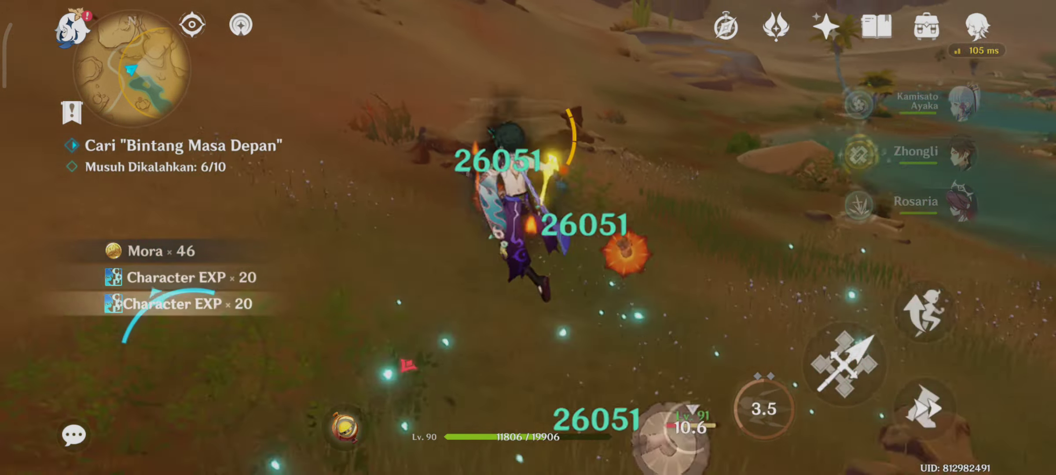
{"action": "left_click", "coordinate": [924, 312]}
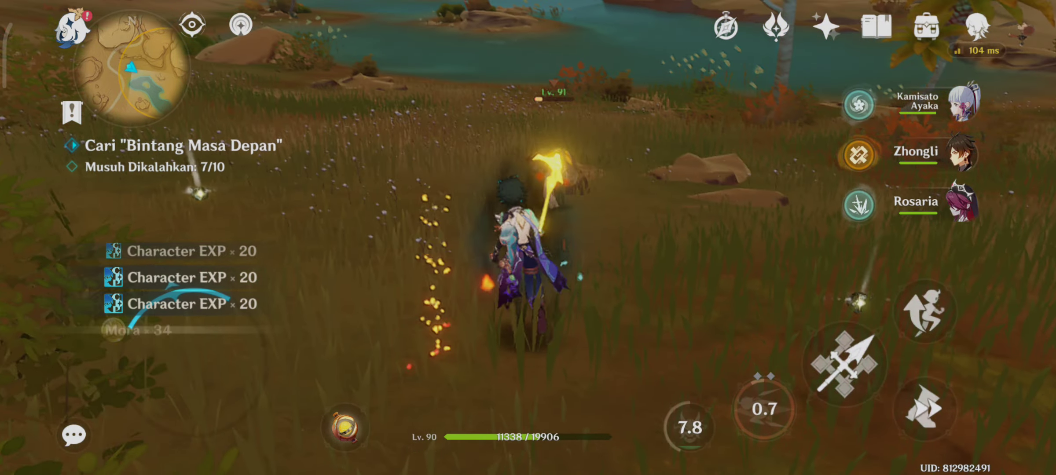
{"action": "left_click", "coordinate": [924, 409]}
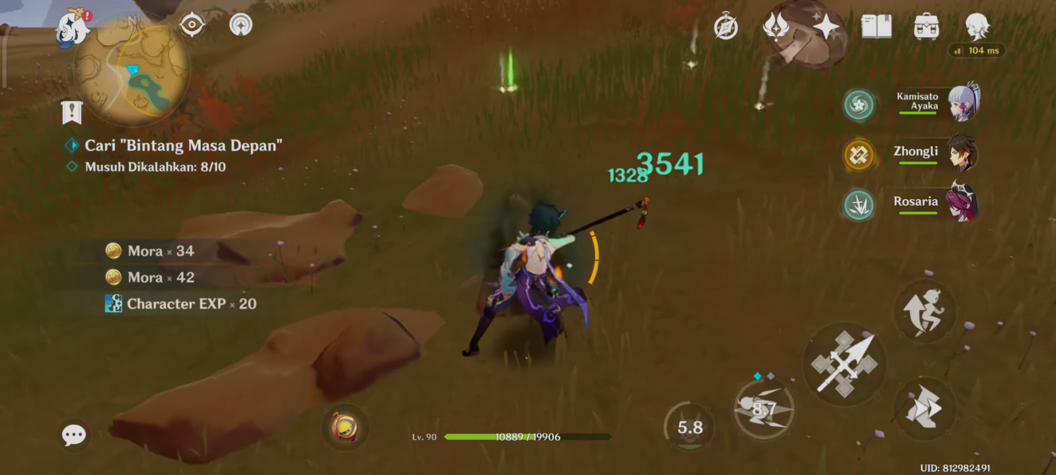
{"action": "left_click_drag", "start_coordinate": [215, 372], "coordinate": [273, 429]}
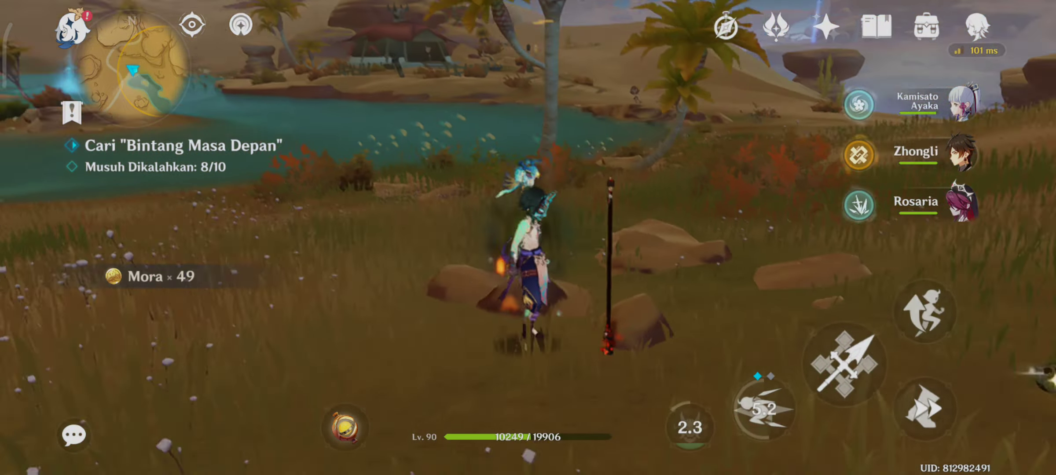
{"action": "left_click_drag", "start_coordinate": [660, 248], "coordinate": [495, 248]}
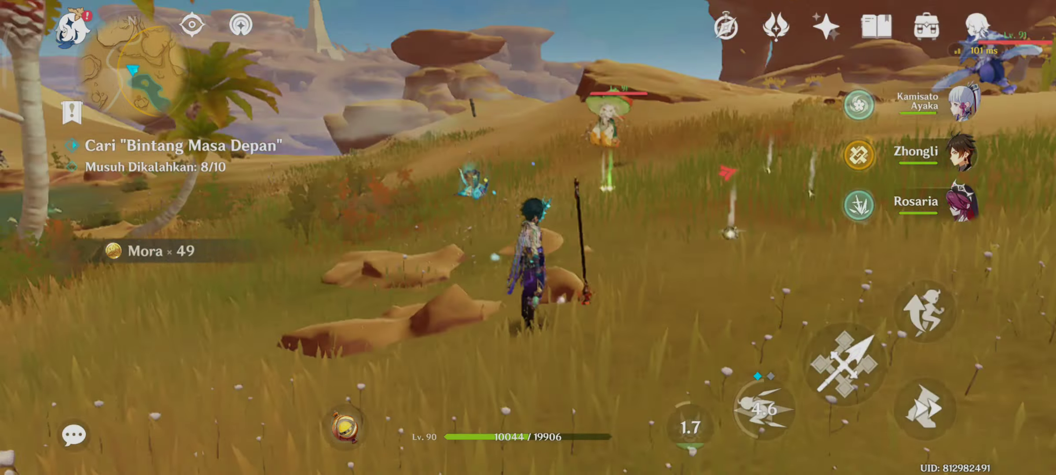
{"action": "left_click_drag", "start_coordinate": [578, 248], "coordinate": [701, 247]}
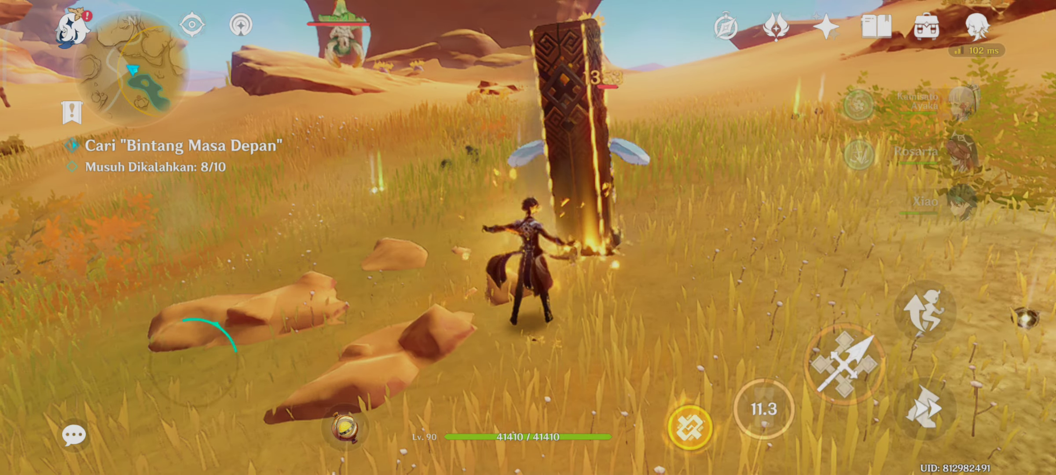
{"action": "left_click", "coordinate": [689, 428]}
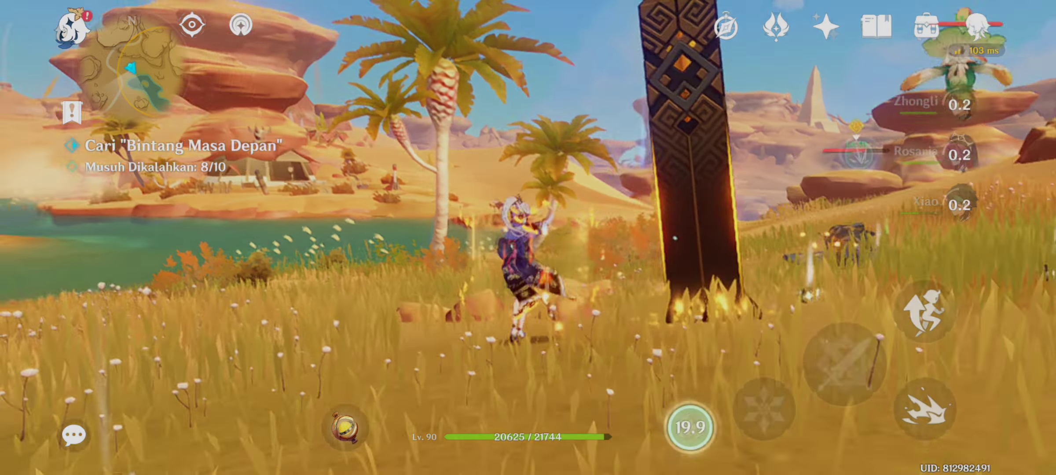
{"action": "left_click", "coordinate": [689, 428]}
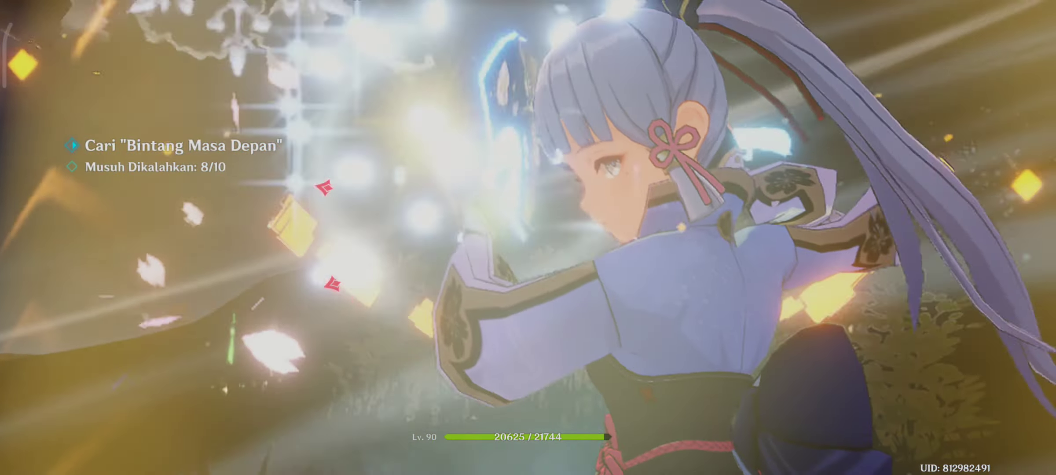